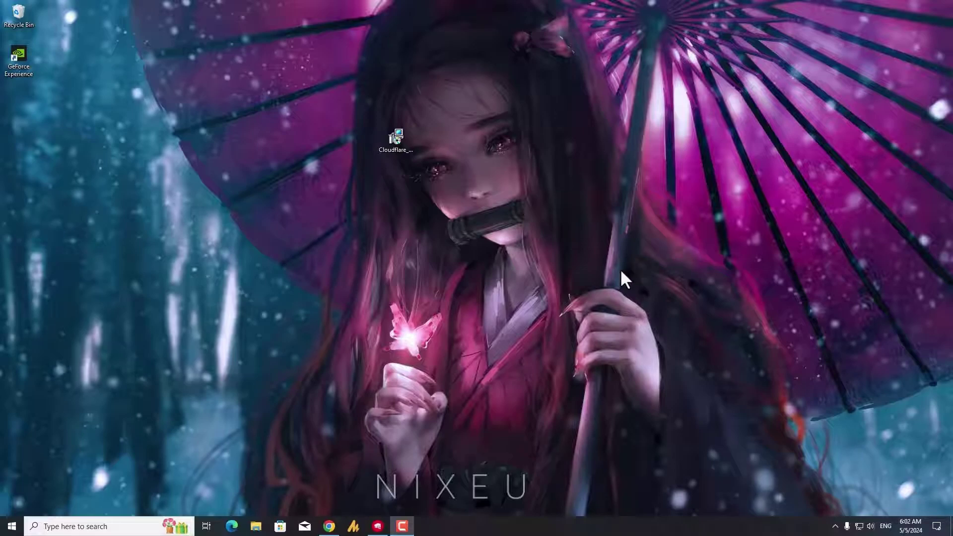
- Browse to C:\Windows in File Explorer and select the Temp folder
click(257, 523)
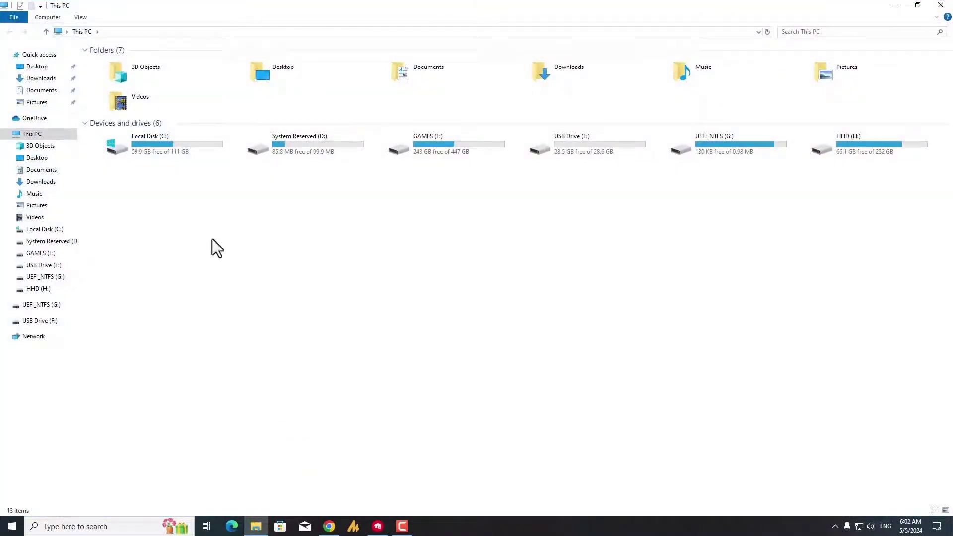
double_click(171, 141)
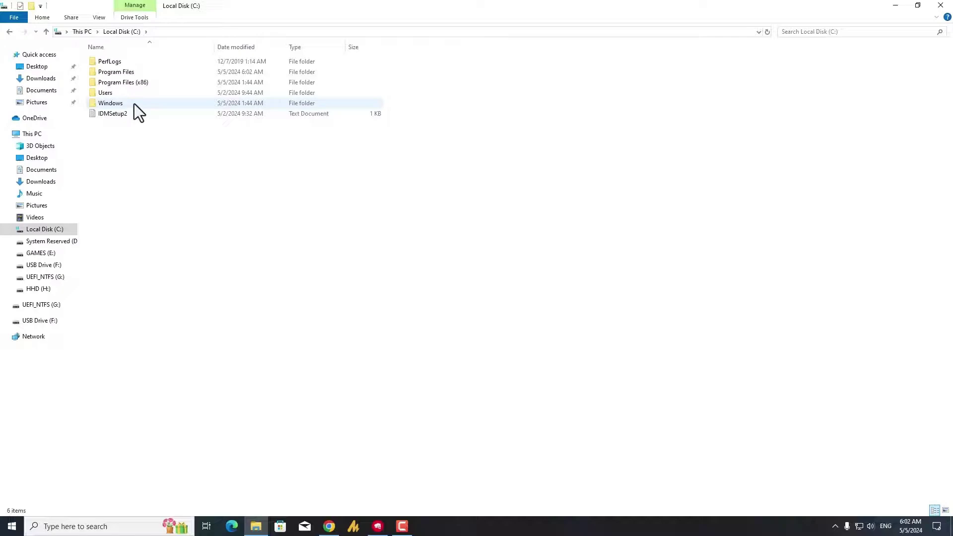
double_click(130, 101)
click(138, 311)
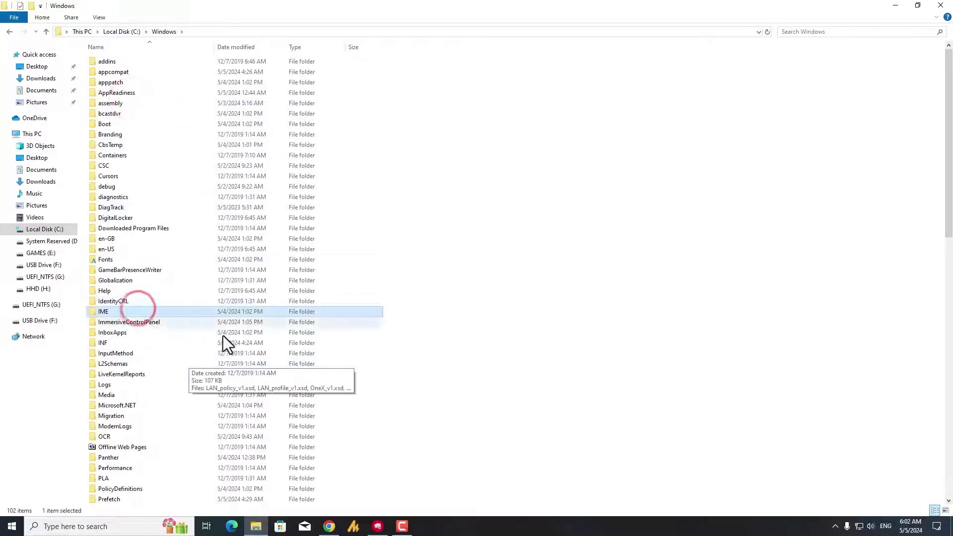
key(t)
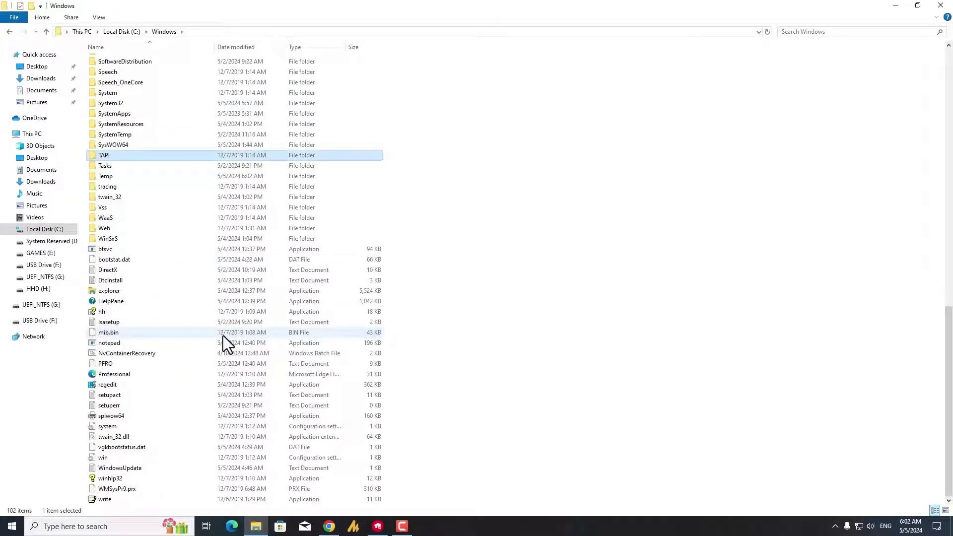
key(t)
key(t)
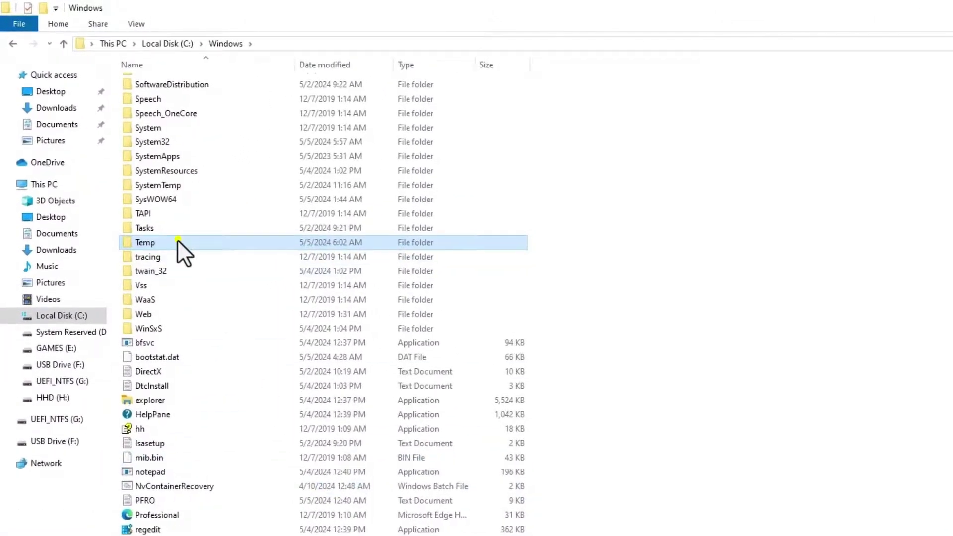
- Open the Advanced Security Settings for Temp from its Properties Security tab
right_click(179, 244)
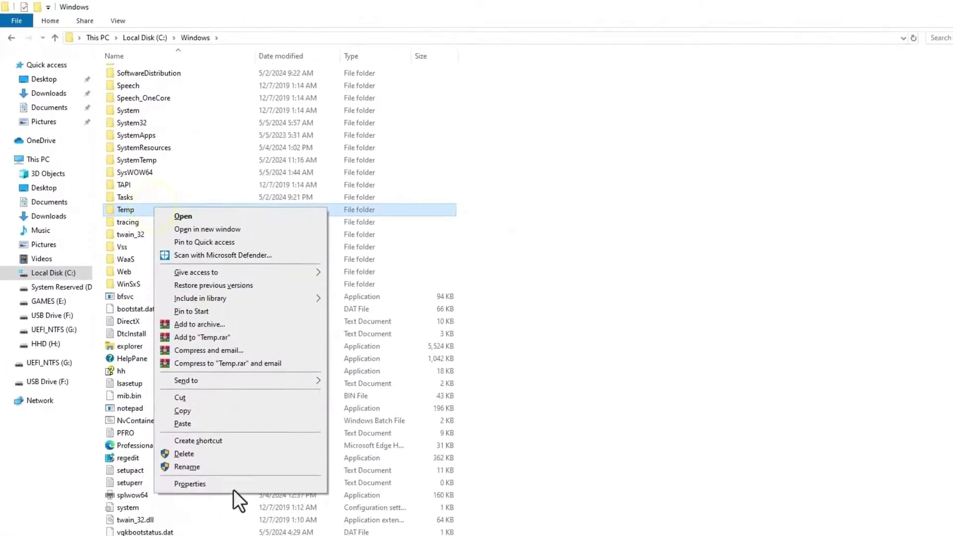
click(233, 489)
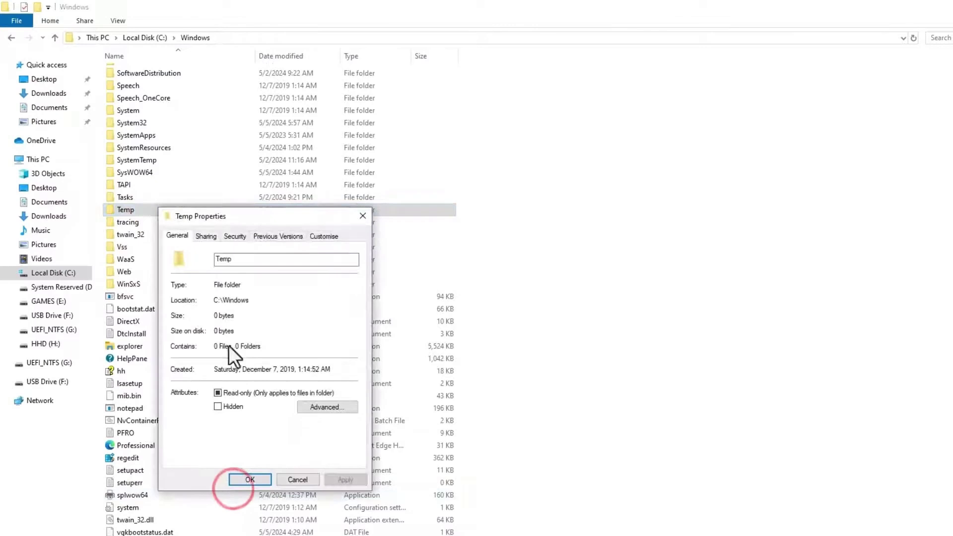
drag(224, 215, 469, 131)
click(462, 156)
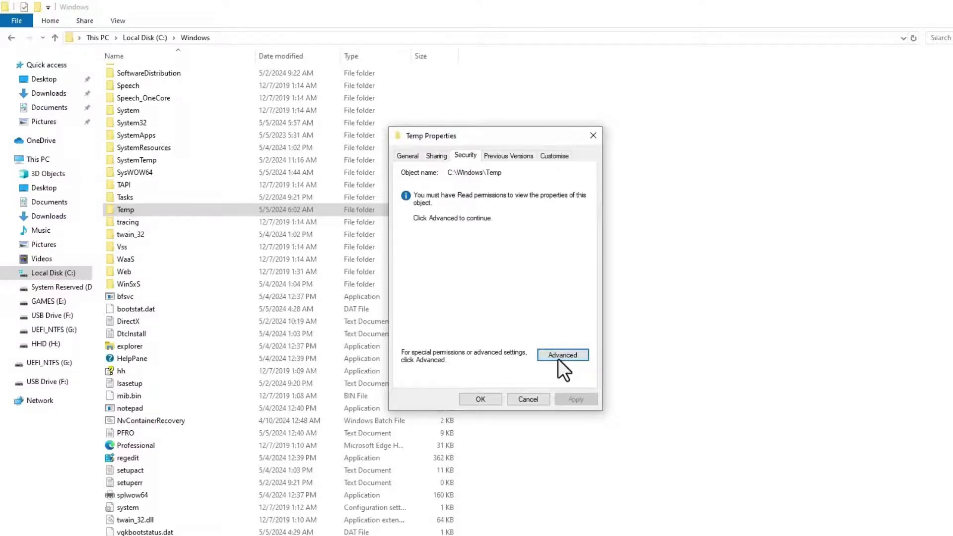
click(571, 356)
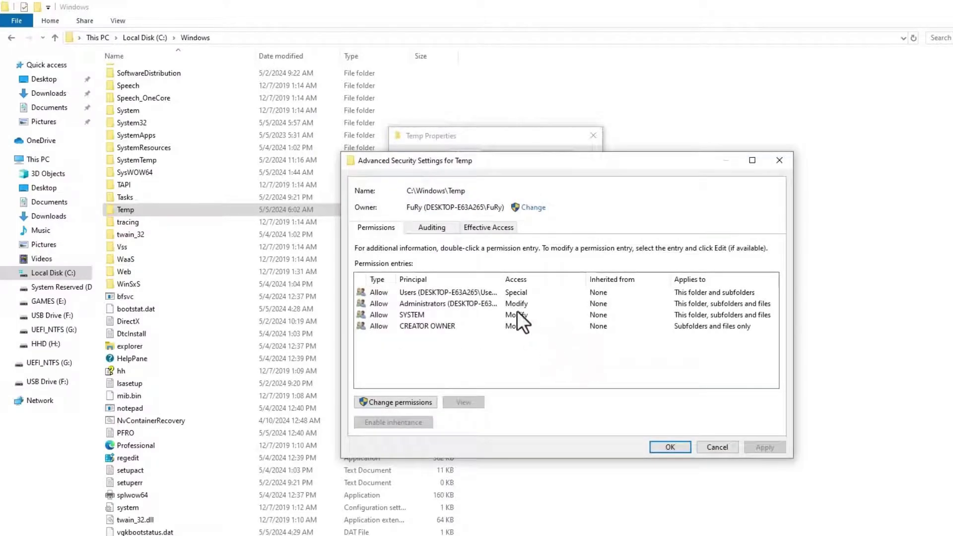
- Review the permission entries, the Users entry and the Auditing tab, then return to Permissions
click(503, 299)
click(502, 293)
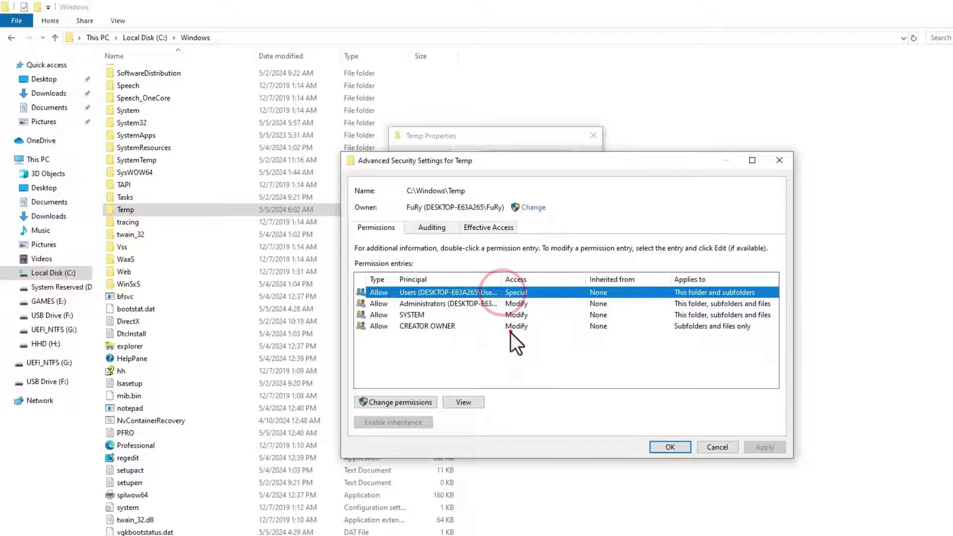
click(510, 332)
click(502, 302)
click(492, 367)
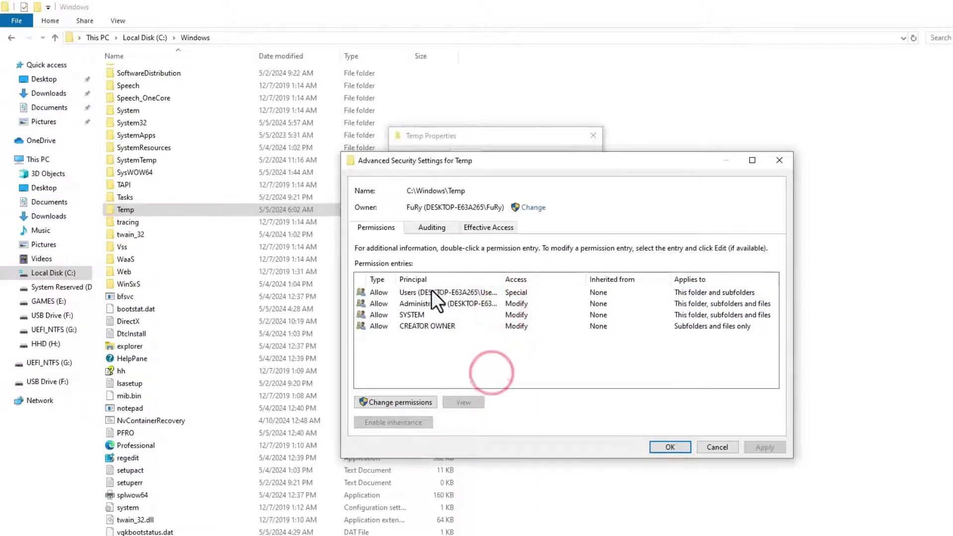
click(457, 326)
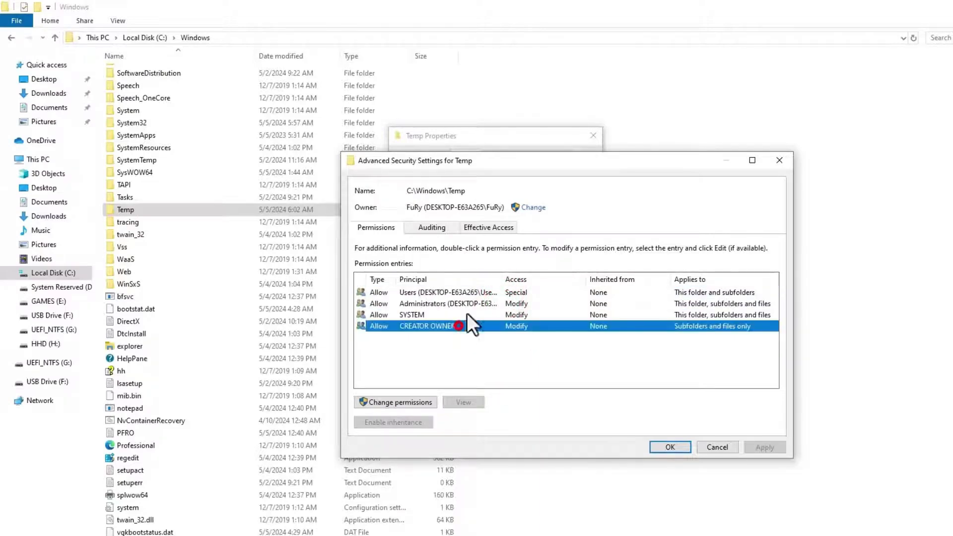
double_click(499, 293)
click(803, 468)
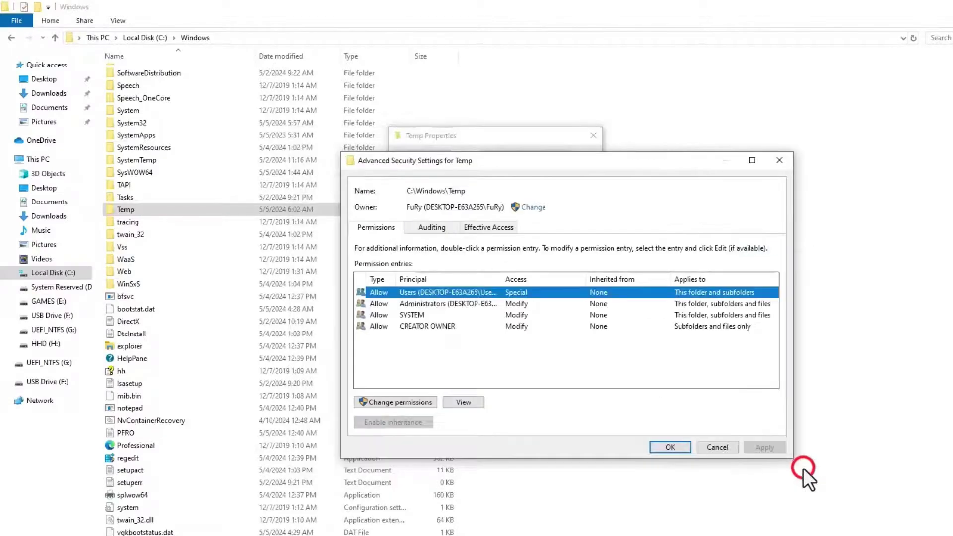
click(432, 229)
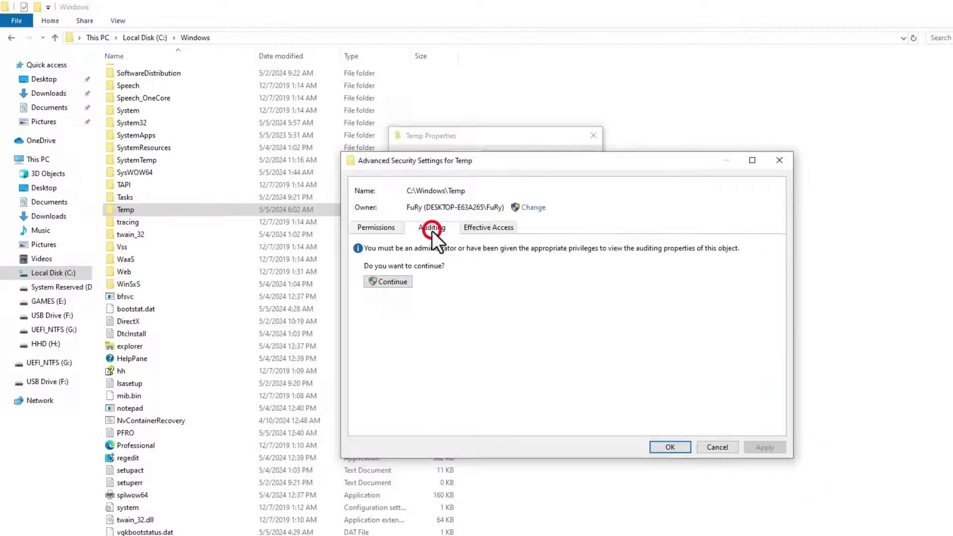
click(390, 276)
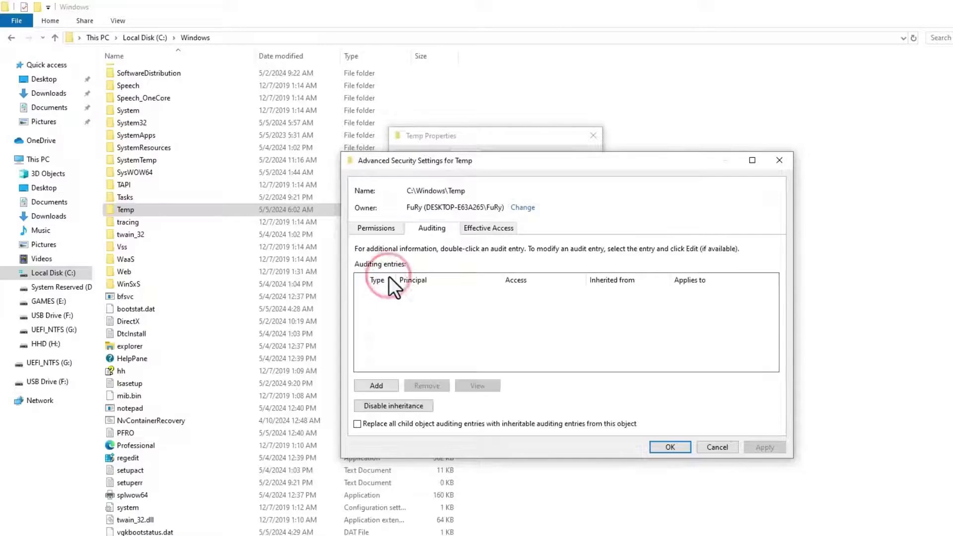
click(377, 227)
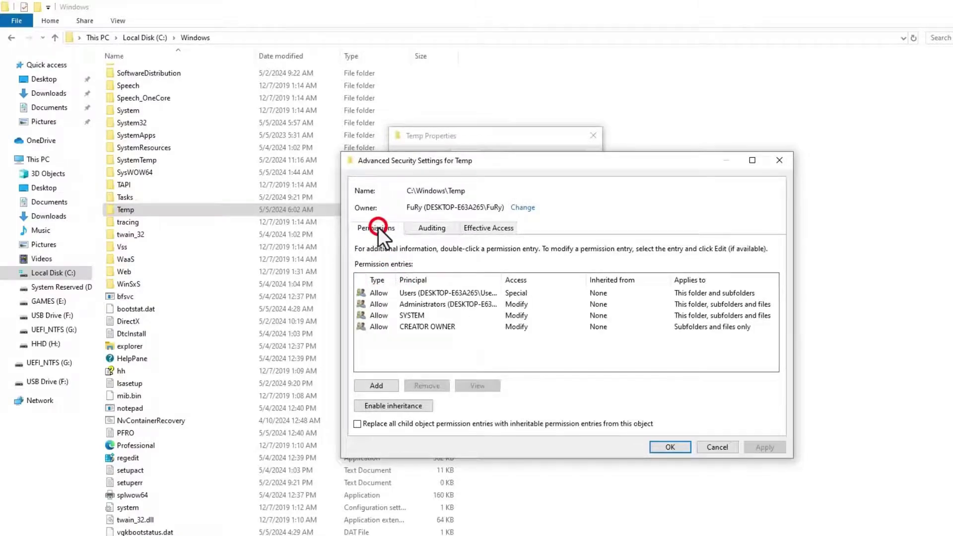
- Grant Full control to the Users and Administrators permission entries
double_click(513, 293)
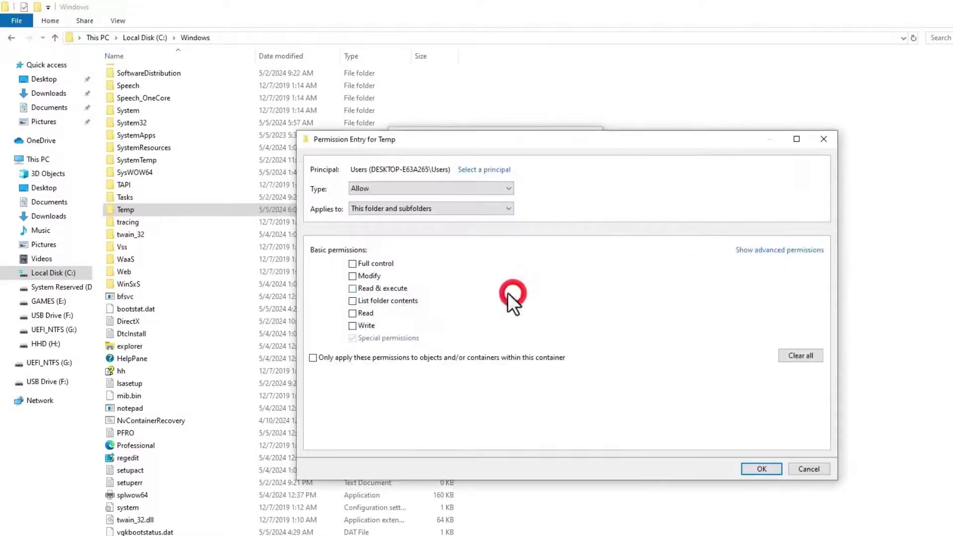
click(377, 263)
click(762, 468)
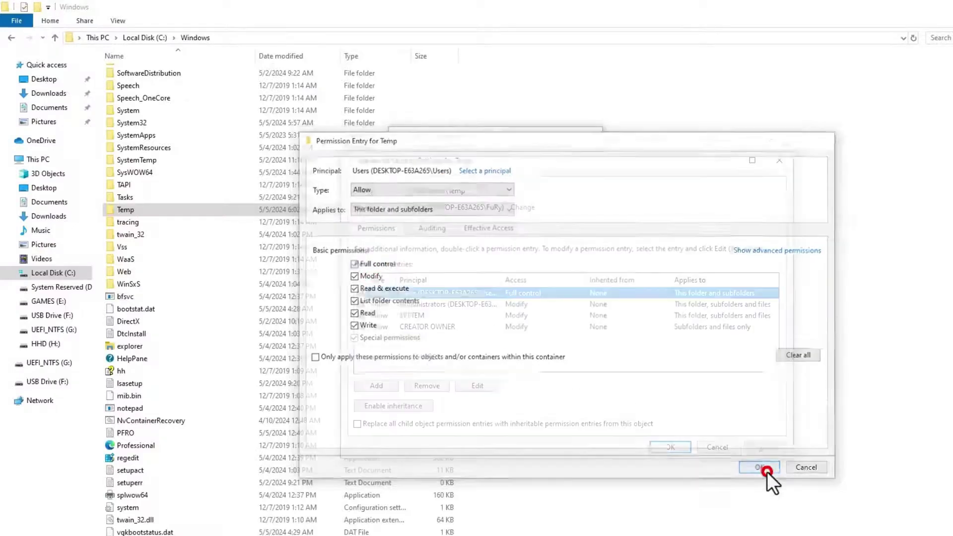
double_click(453, 301)
click(364, 263)
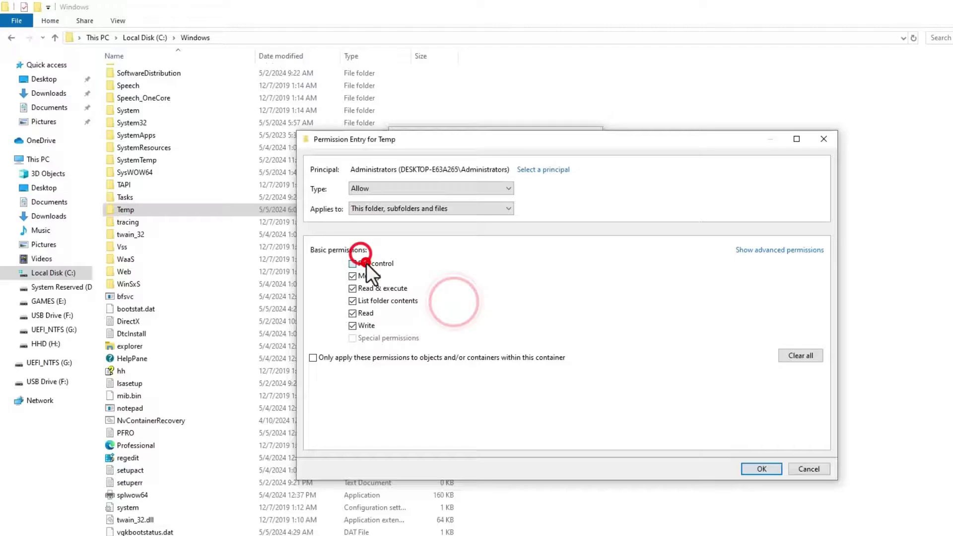
click(764, 468)
- Grant Full control to the SYSTEM and CREATOR OWNER permission entries
click(423, 311)
double_click(423, 311)
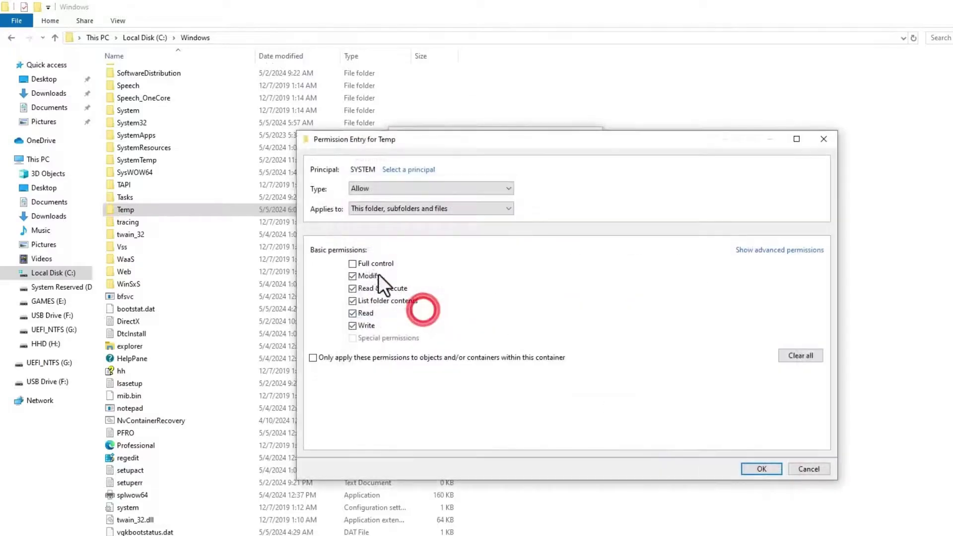
click(371, 267)
click(754, 466)
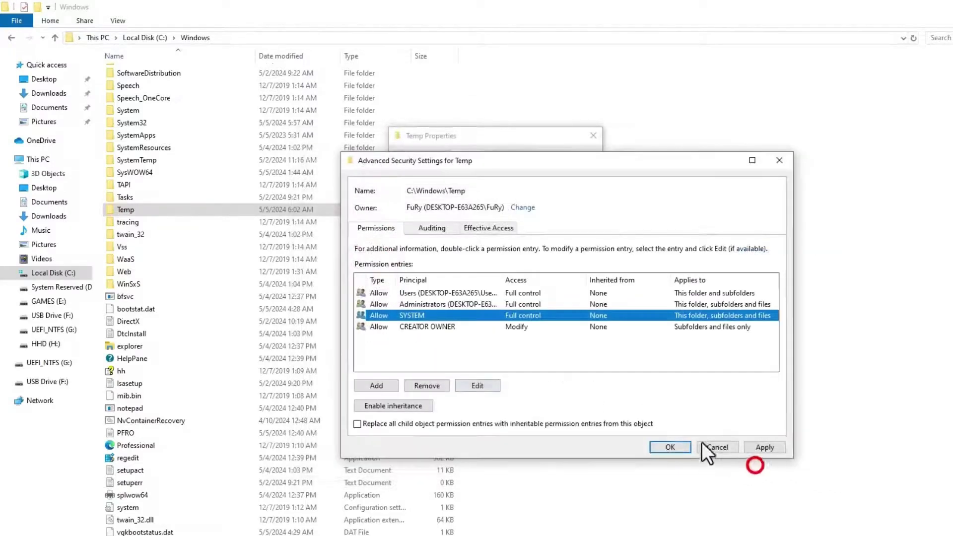
double_click(437, 325)
click(371, 267)
click(758, 467)
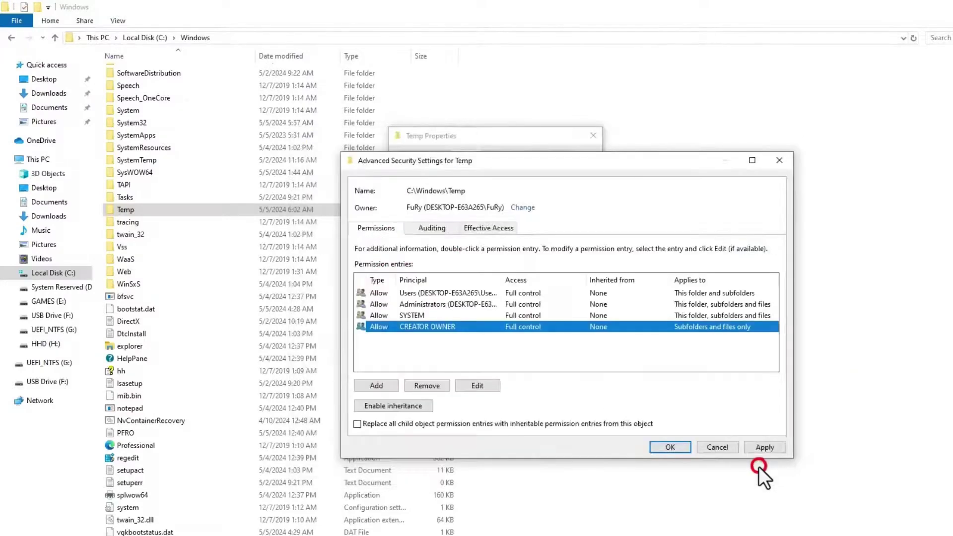
- Recheck the Users entry and the Auditing tab, then return to the permission list
click(370, 232)
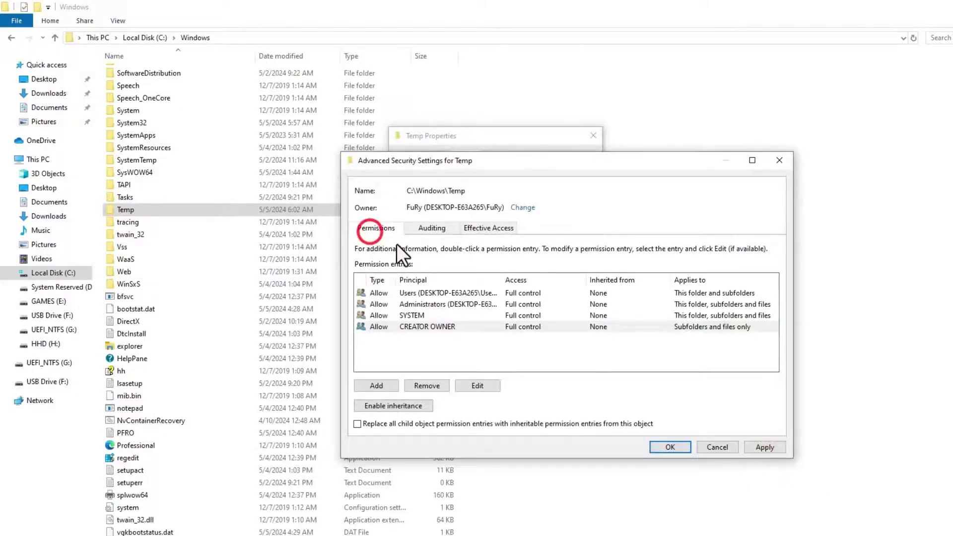
double_click(517, 293)
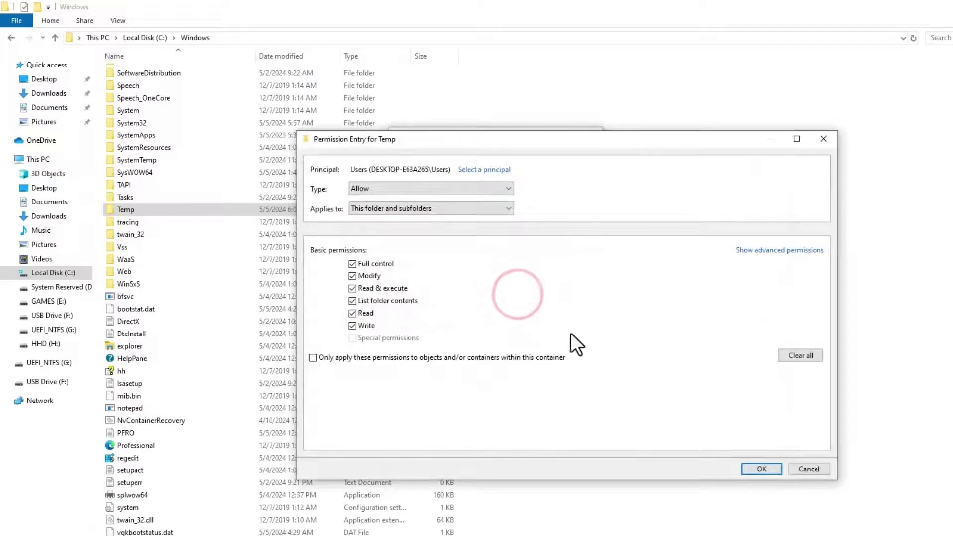
click(762, 469)
click(441, 233)
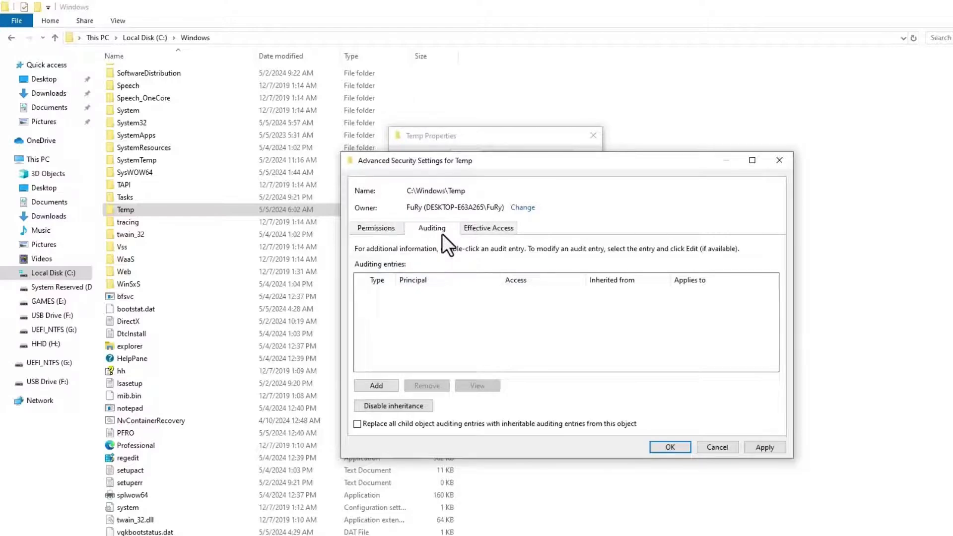
click(374, 229)
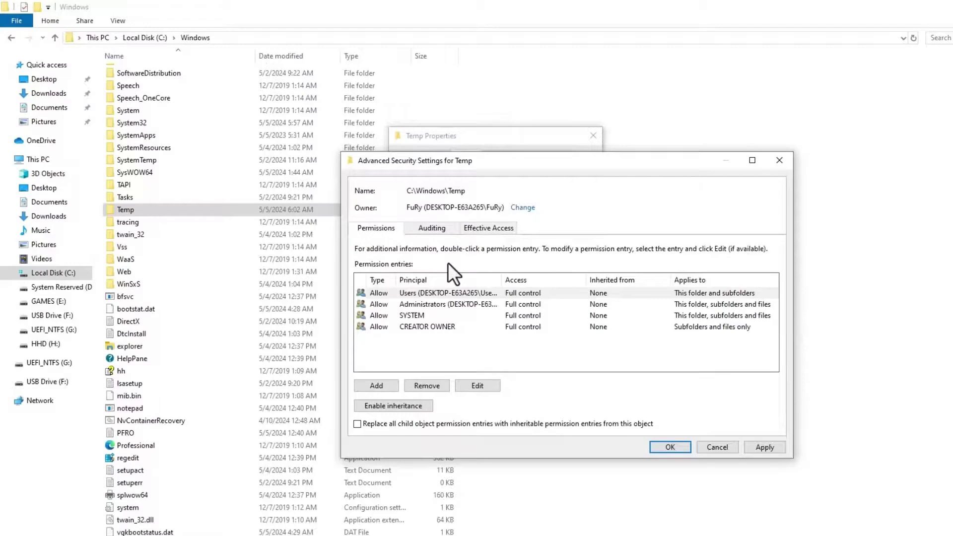
- Apply the new Temp permissions and confirm the Windows Security prompt
double_click(523, 294)
click(759, 468)
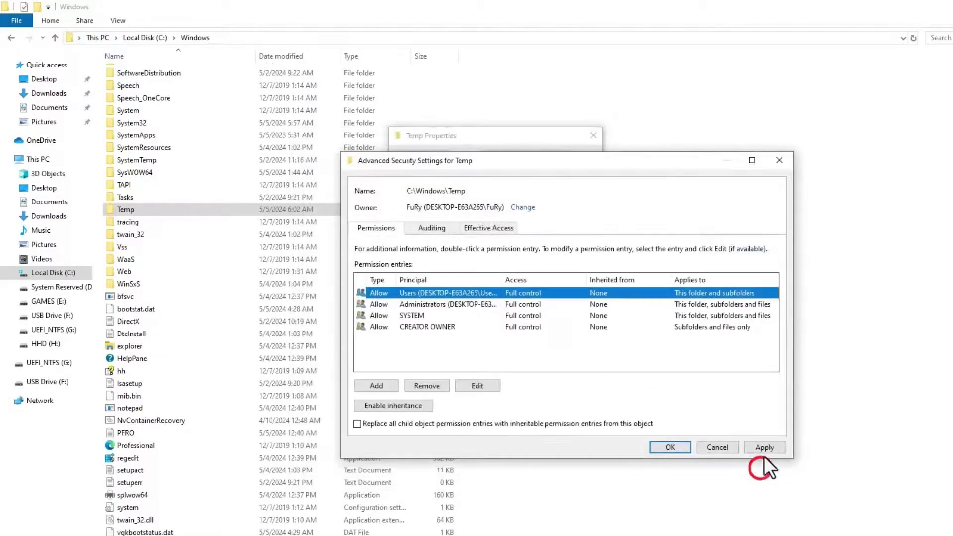
click(765, 448)
click(611, 362)
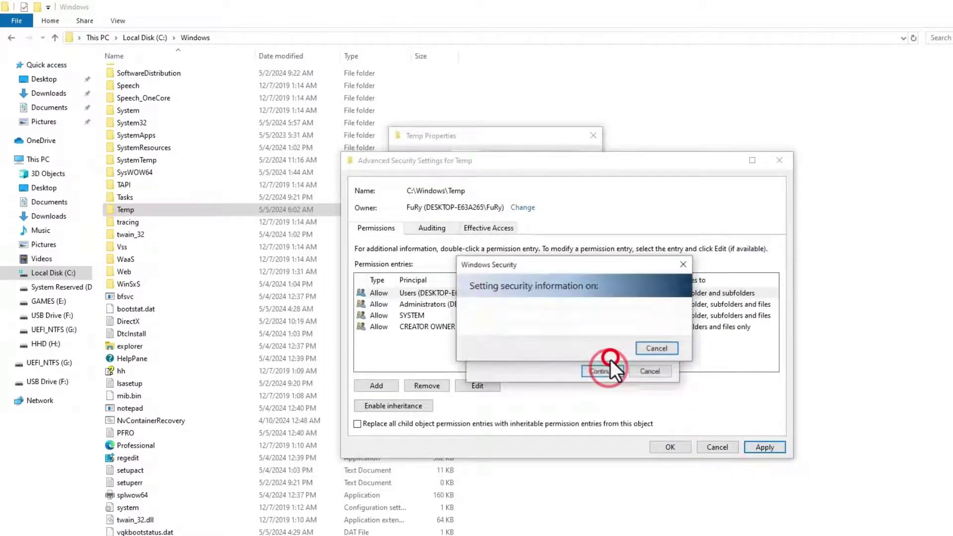
- Continue past each access-denied Error Applying Security dialog for locked files
click(606, 371)
click(608, 372)
click(606, 371)
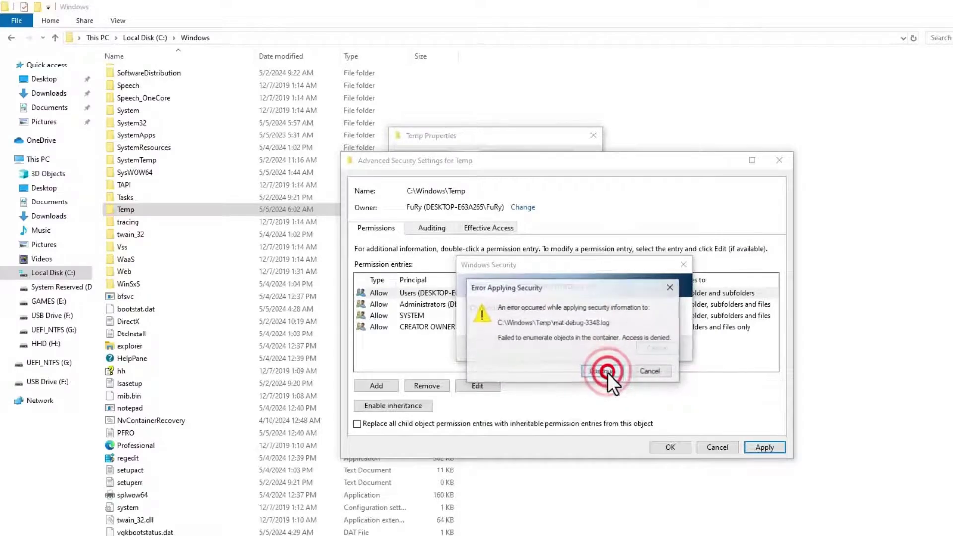
click(607, 371)
click(606, 371)
click(606, 371)
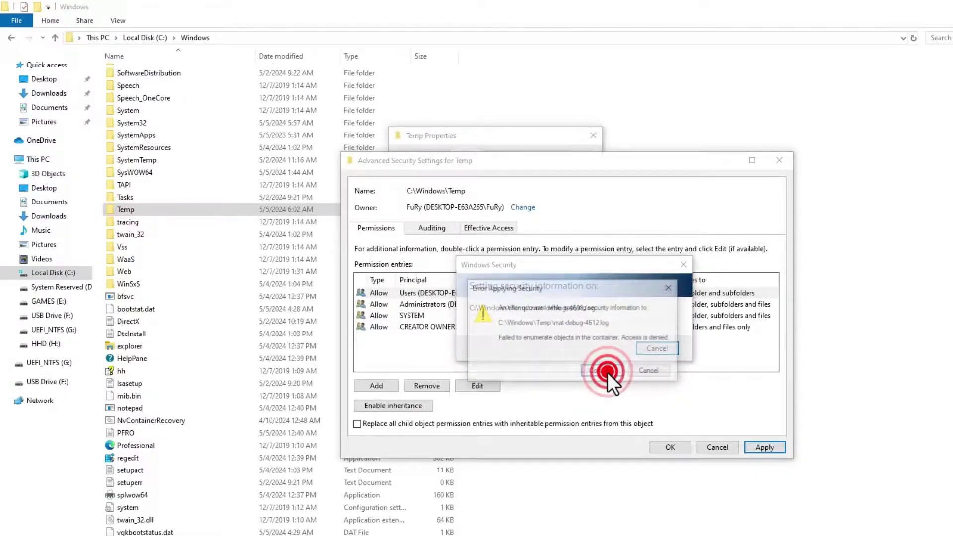
click(607, 372)
click(606, 372)
click(606, 371)
click(606, 371)
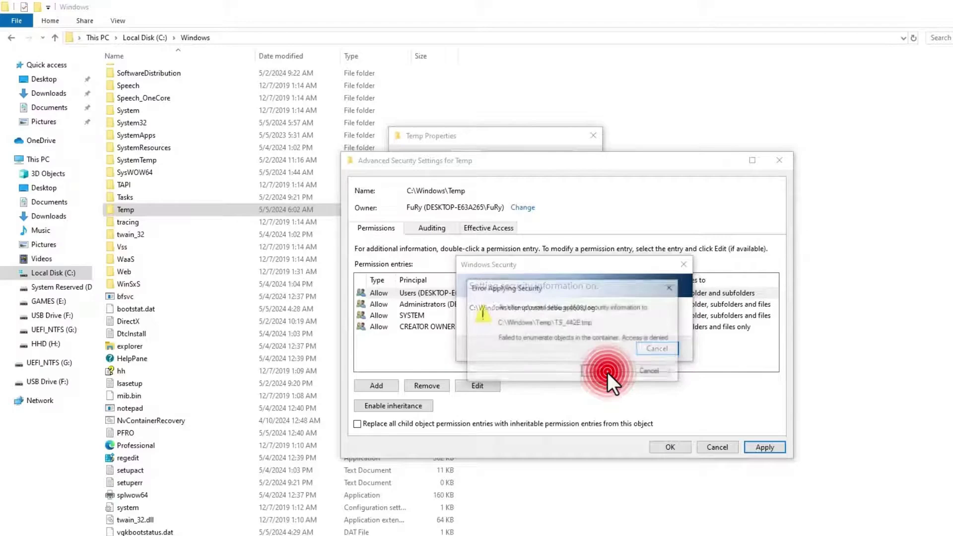
click(607, 371)
click(607, 371)
click(606, 371)
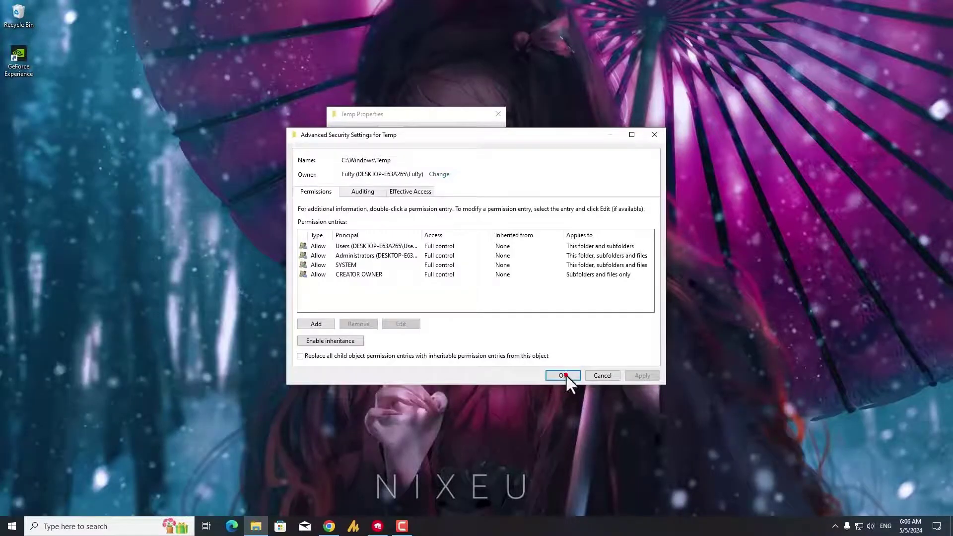
- Close the security dialogs and create a new desktop text document, opening it in Notepad
click(566, 374)
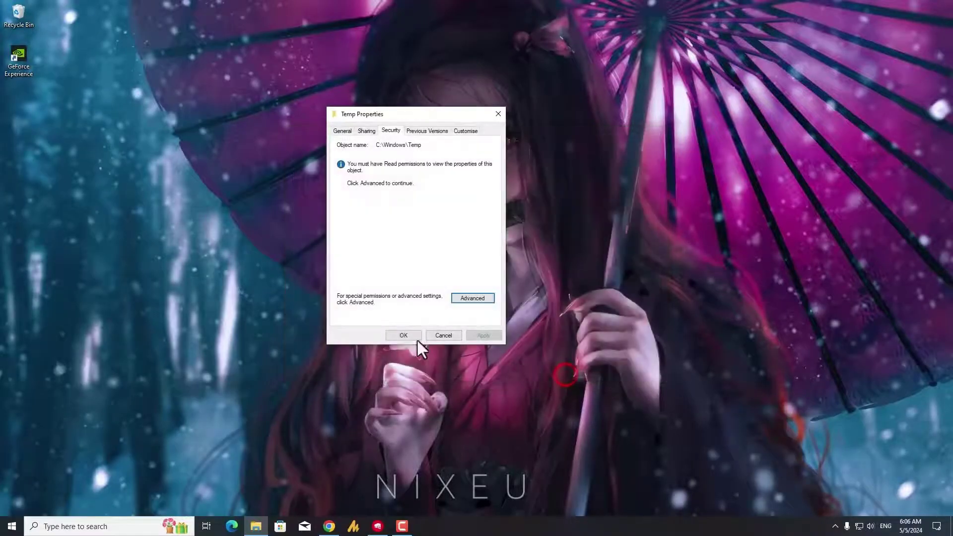
click(417, 340)
right_click(104, 156)
mouse_move(150, 244)
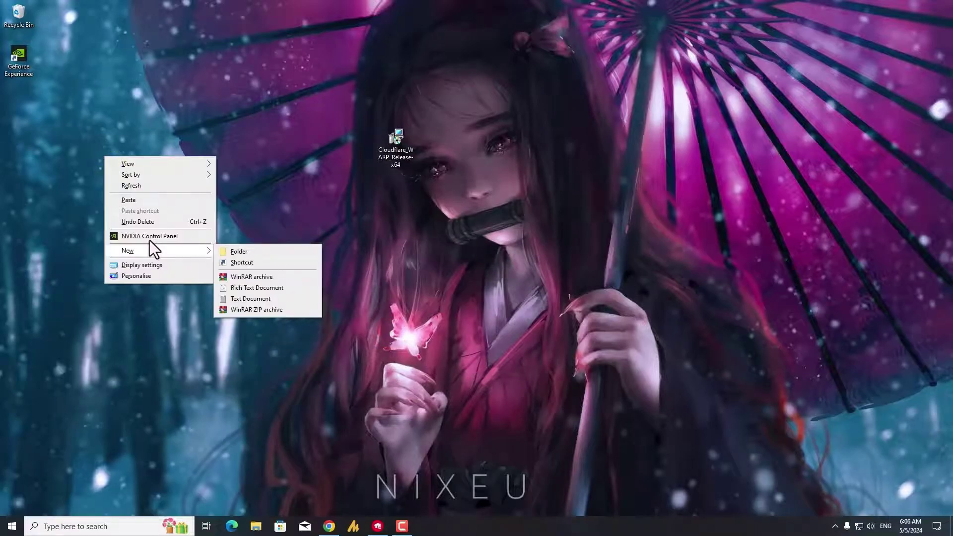
click(282, 297)
double_click(96, 176)
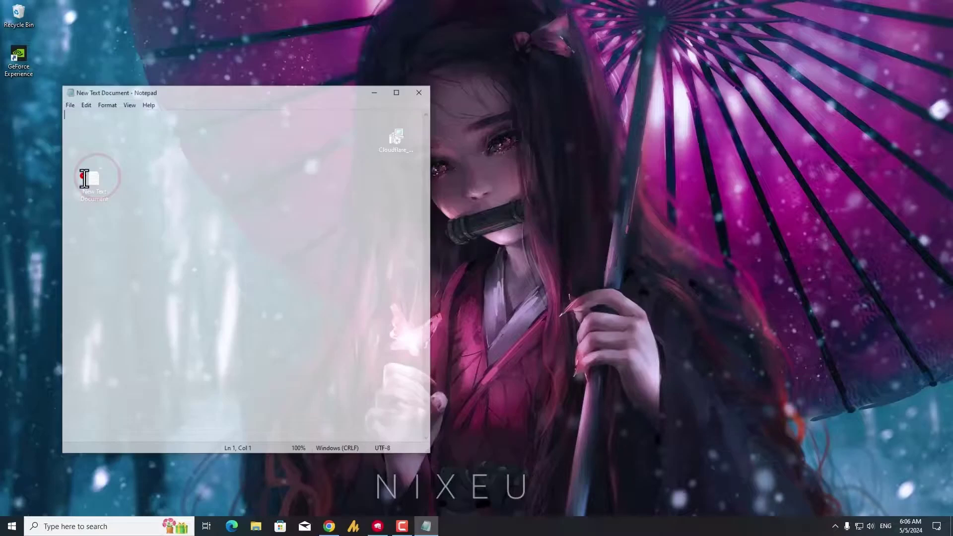
- Paste the takeown/icacls script for %systemroot%\Temp and %temp% from clipboard history and select it
click(169, 223)
drag(202, 95, 352, 110)
right_click(274, 168)
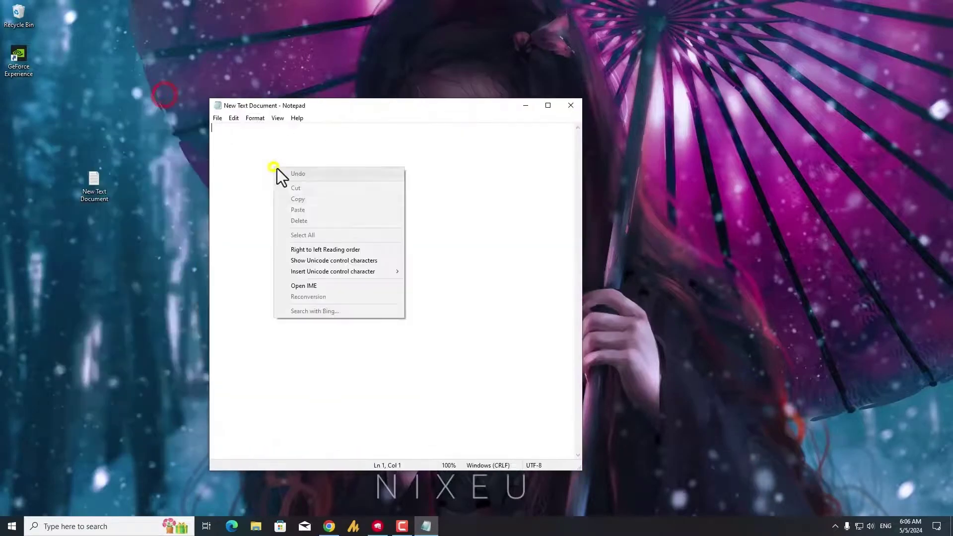
click(273, 325)
key(super+v)
key(Return)
click(337, 319)
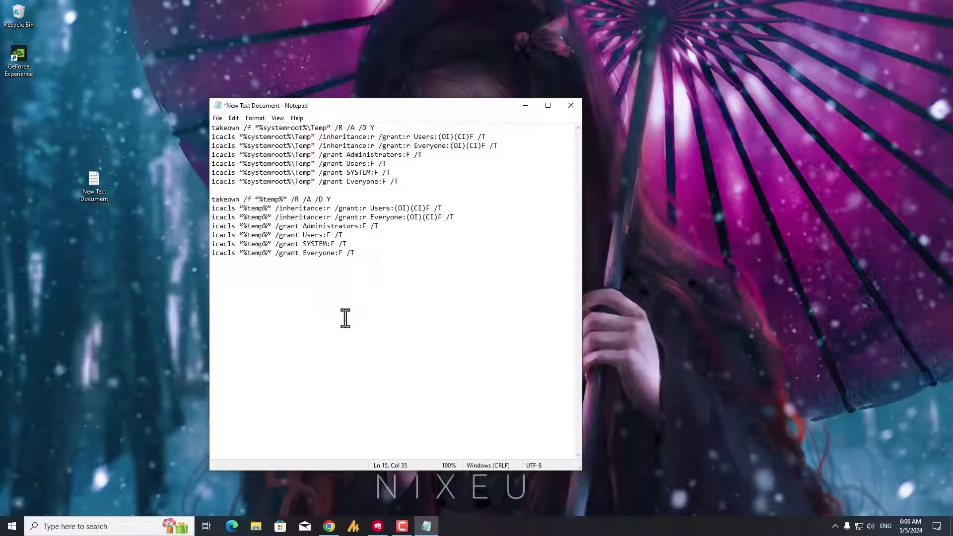
drag(404, 270, 216, 123)
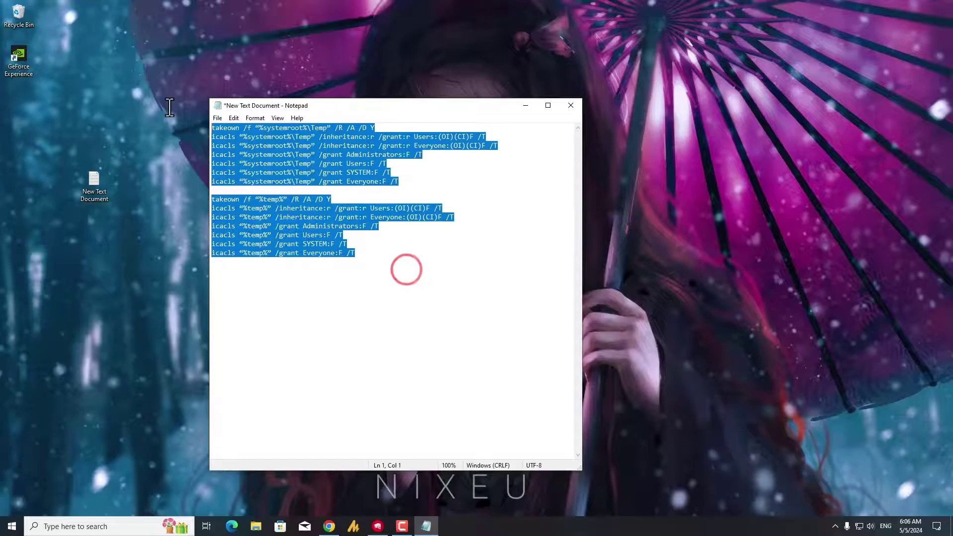
click(218, 119)
- Save the script to the Desktop as 'permission for temp folder.bat' with All Files type
click(245, 173)
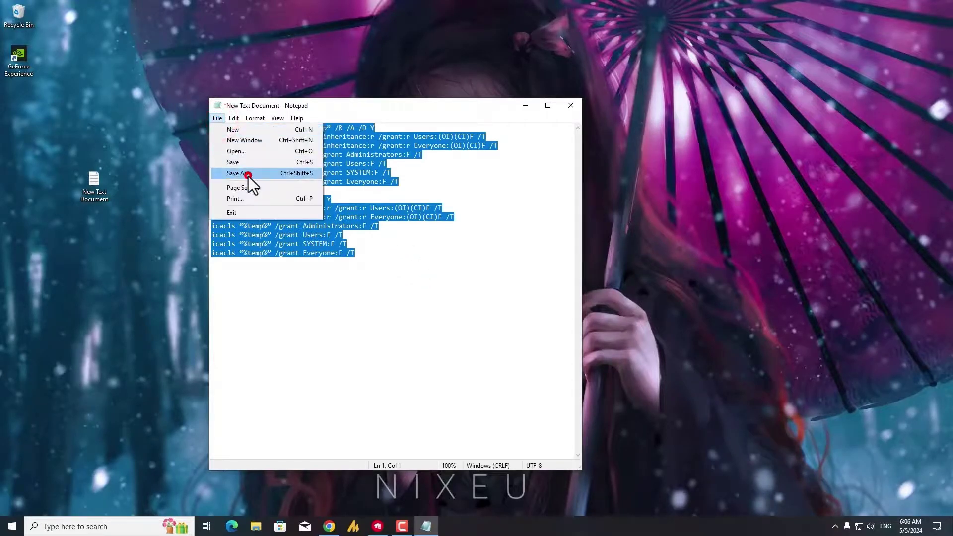
click(251, 204)
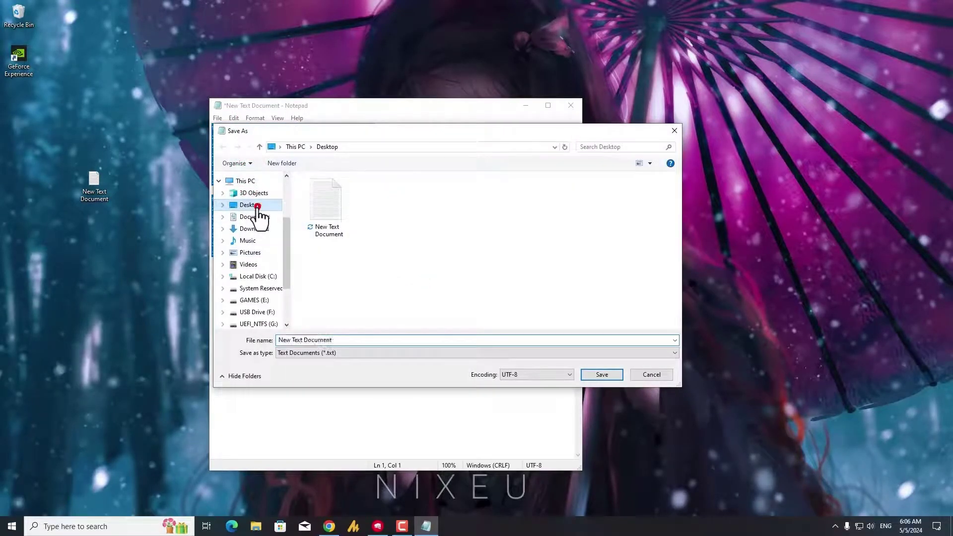
click(340, 341)
text(t)
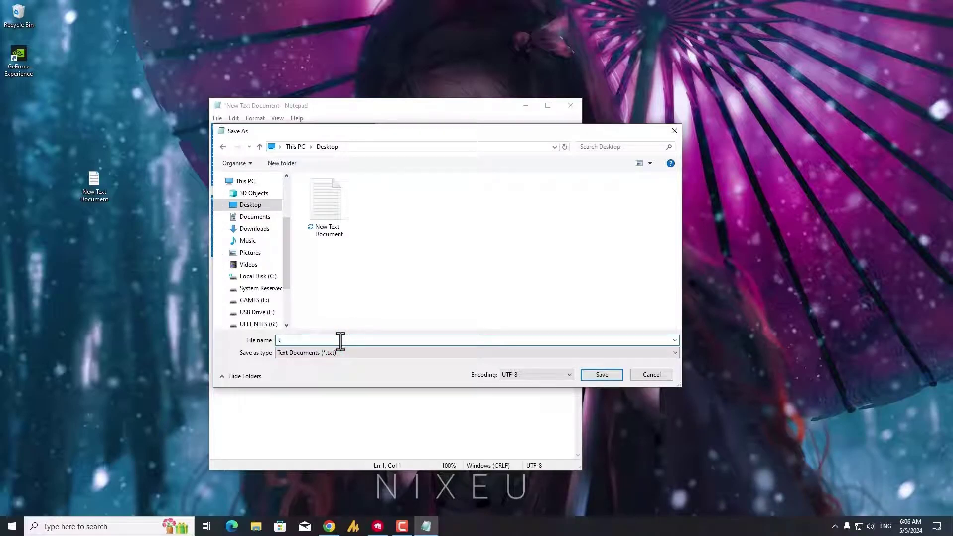
key(BackSpace)
text(permission for temp folder.bat)
click(306, 354)
click(301, 366)
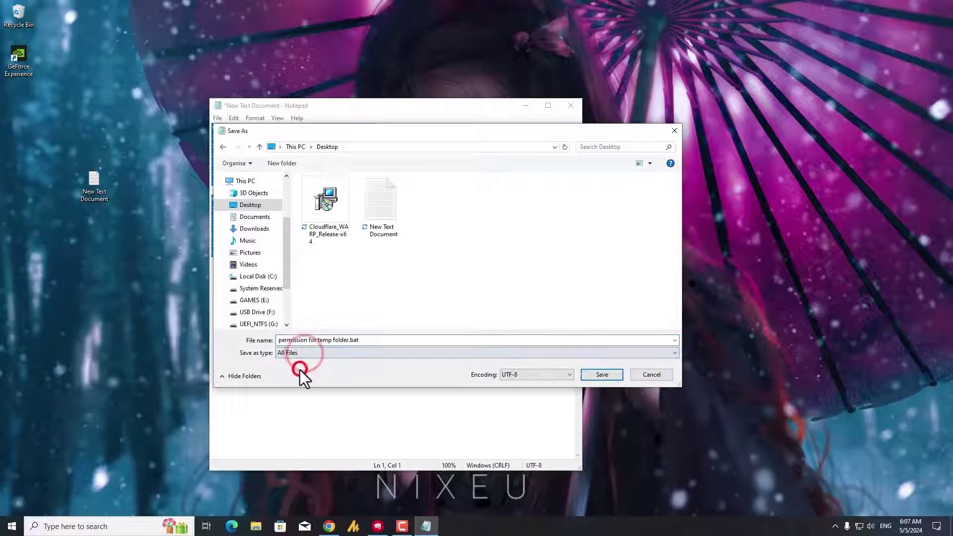
click(591, 374)
- Close Notepad and run permission for temp folder.bat as administrator
click(570, 105)
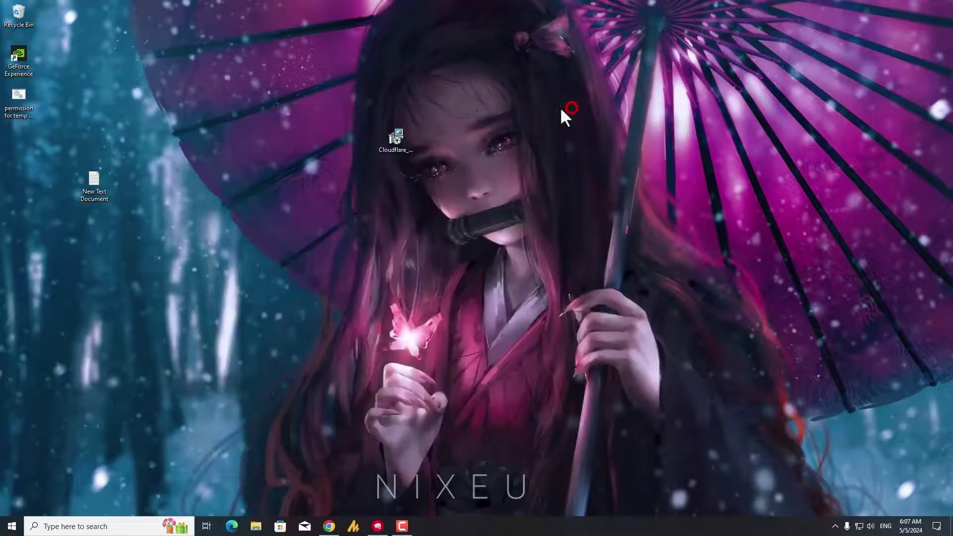
right_click(19, 97)
click(69, 139)
- Launch the Cloudflare WARP installer, pass the welcome page and start installing
double_click(395, 145)
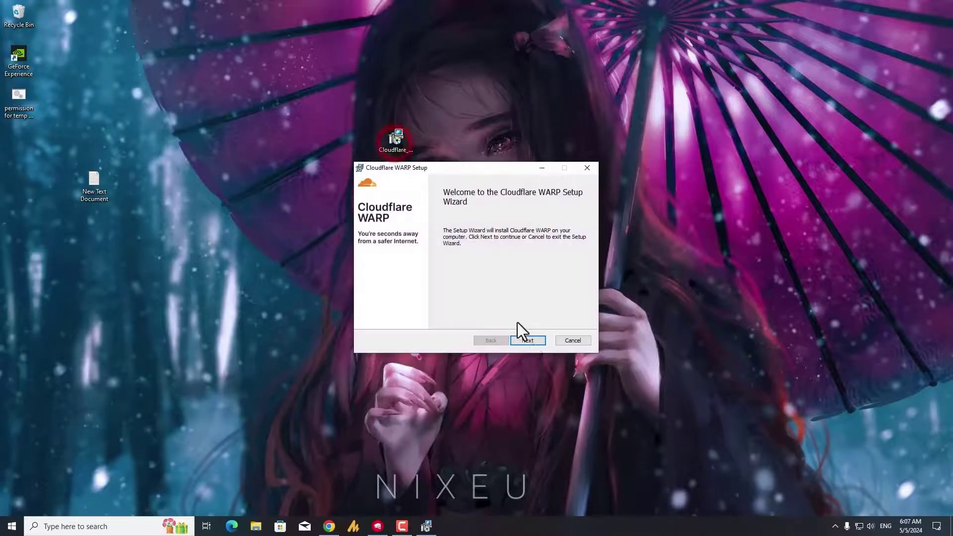
click(532, 342)
click(524, 341)
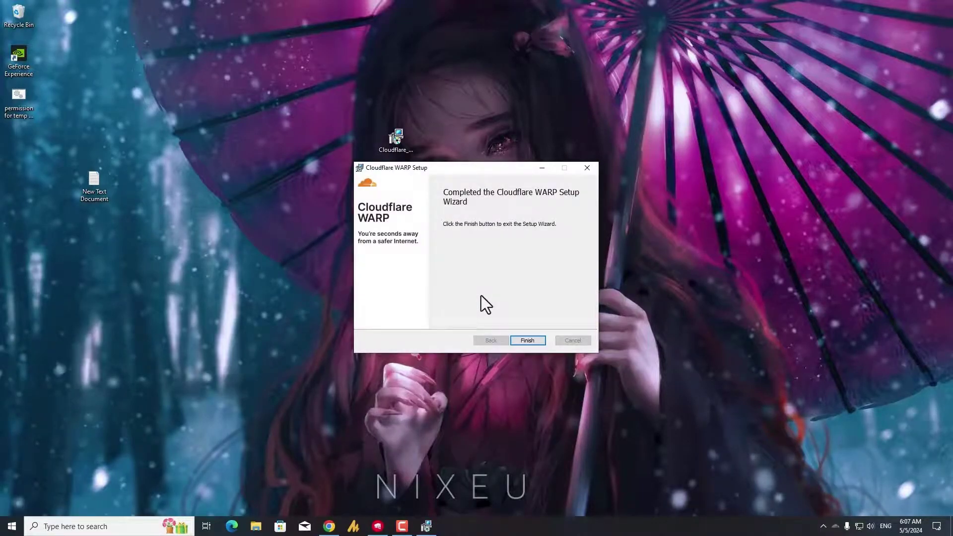
click(528, 339)
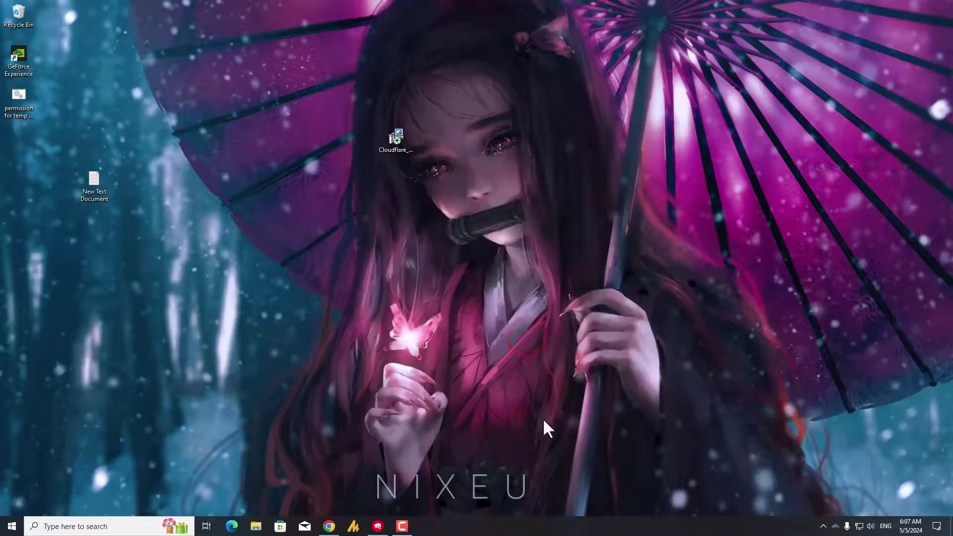